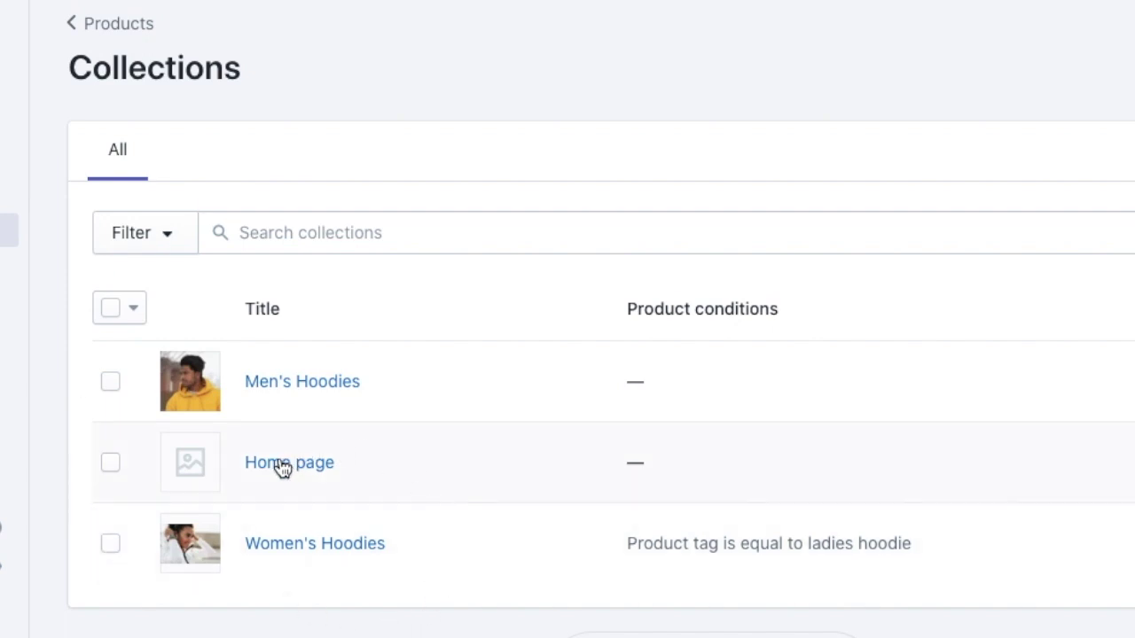
Open the Home page collection from the collections list for editing
left_click(282, 469)
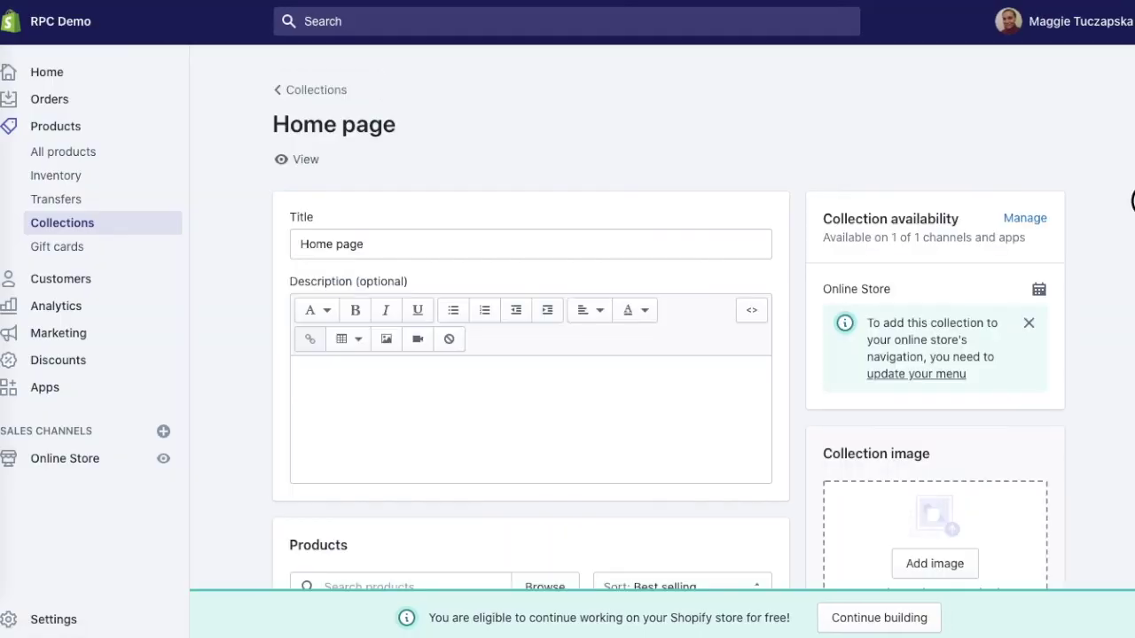
Scroll down the Home page collection to its empty Collection image card
scroll(531, 336, "down", 2)
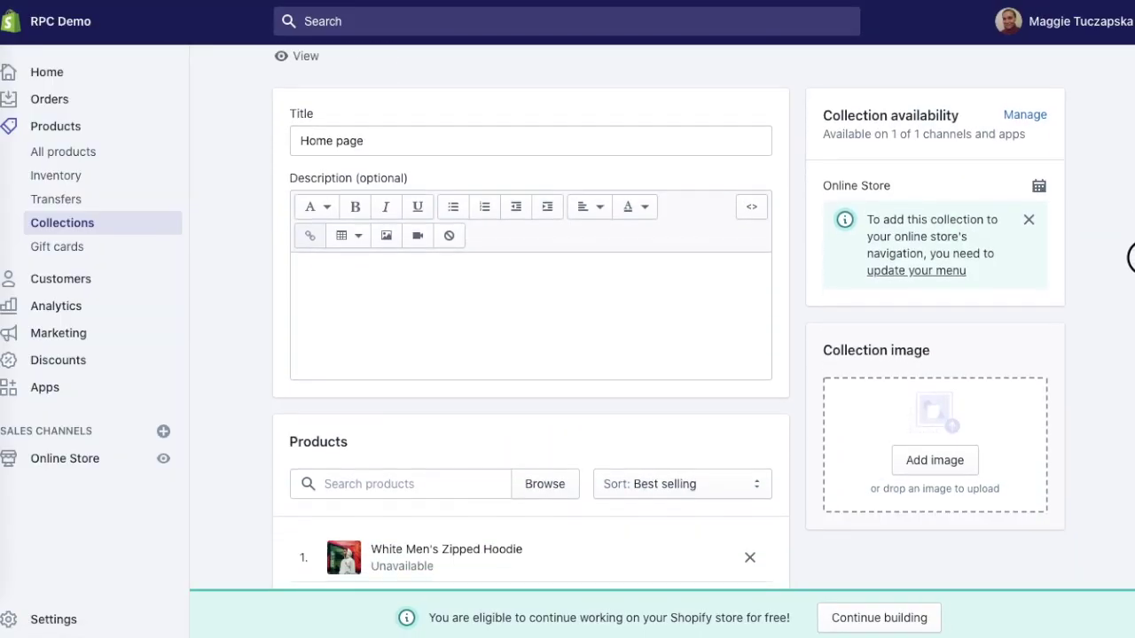
scroll(1117, 266, "down", 1)
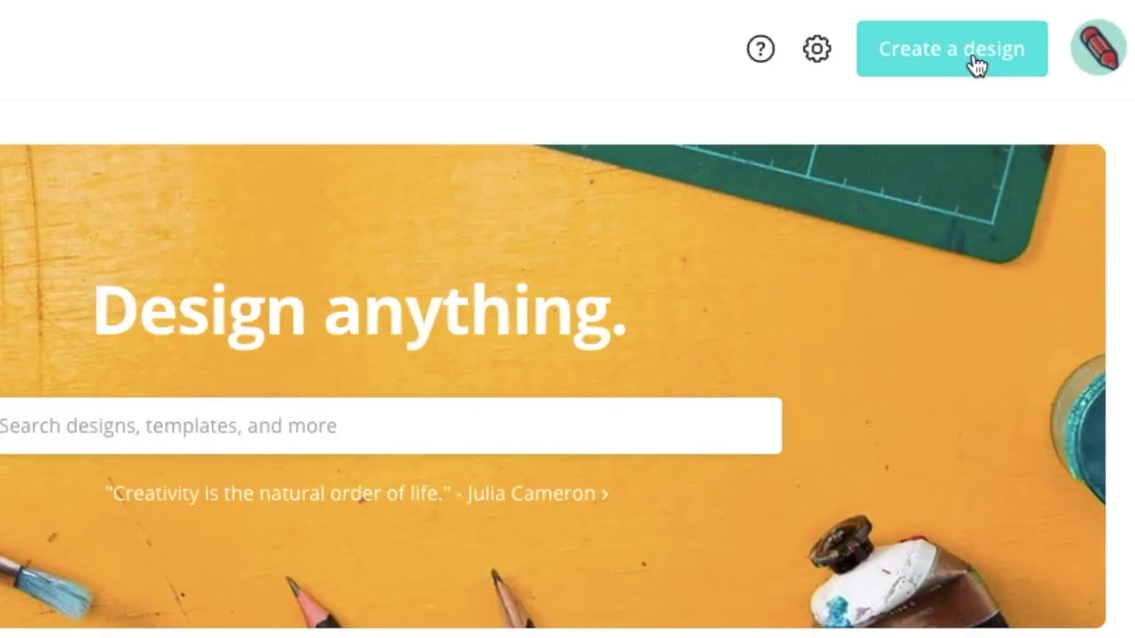
Create a new blank Canva design with custom dimensions of 800 × 800 px
left_click(952, 68)
left_click(684, 197)
type("800")
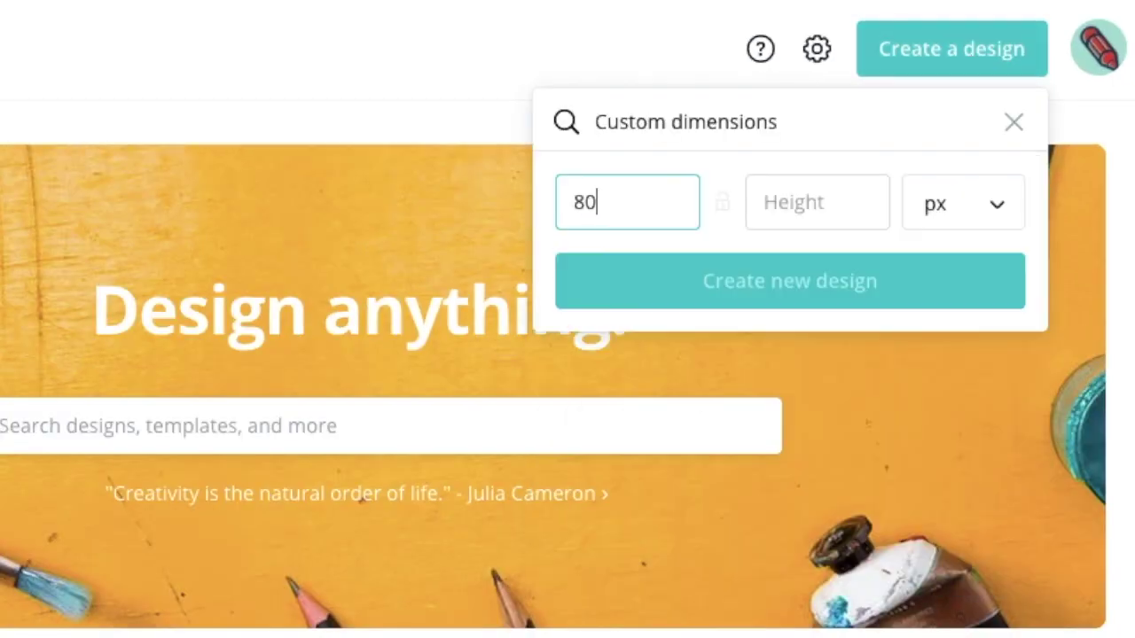
left_click(808, 198)
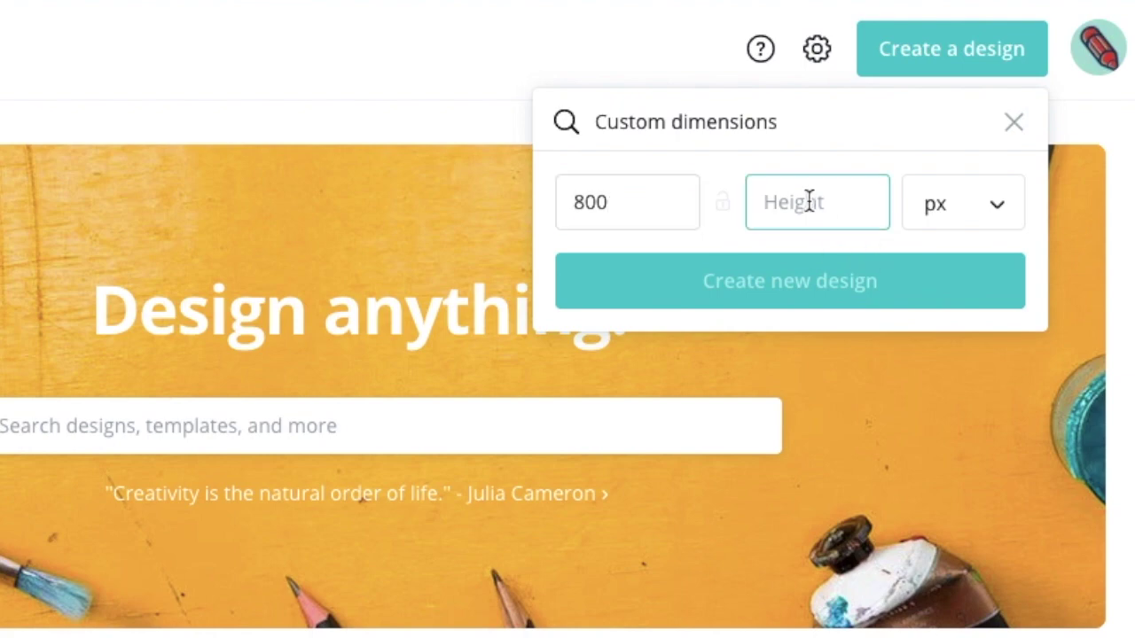
type("800")
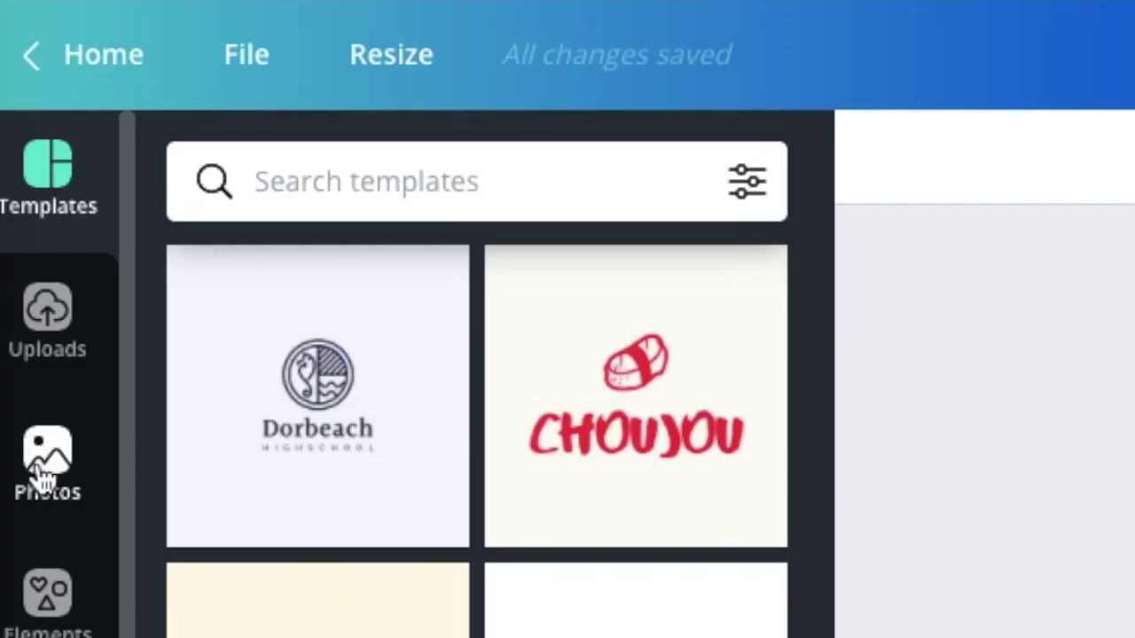
Search Canva's stock photos for 'yoga clothing' and browse the results
left_click(16, 199)
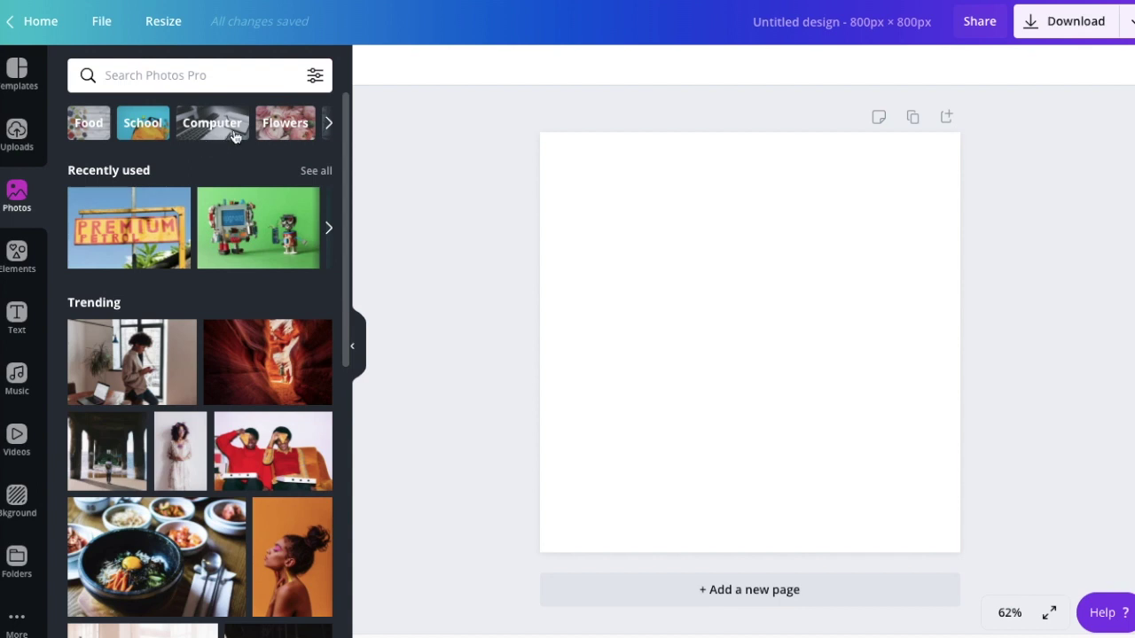
left_click(254, 77)
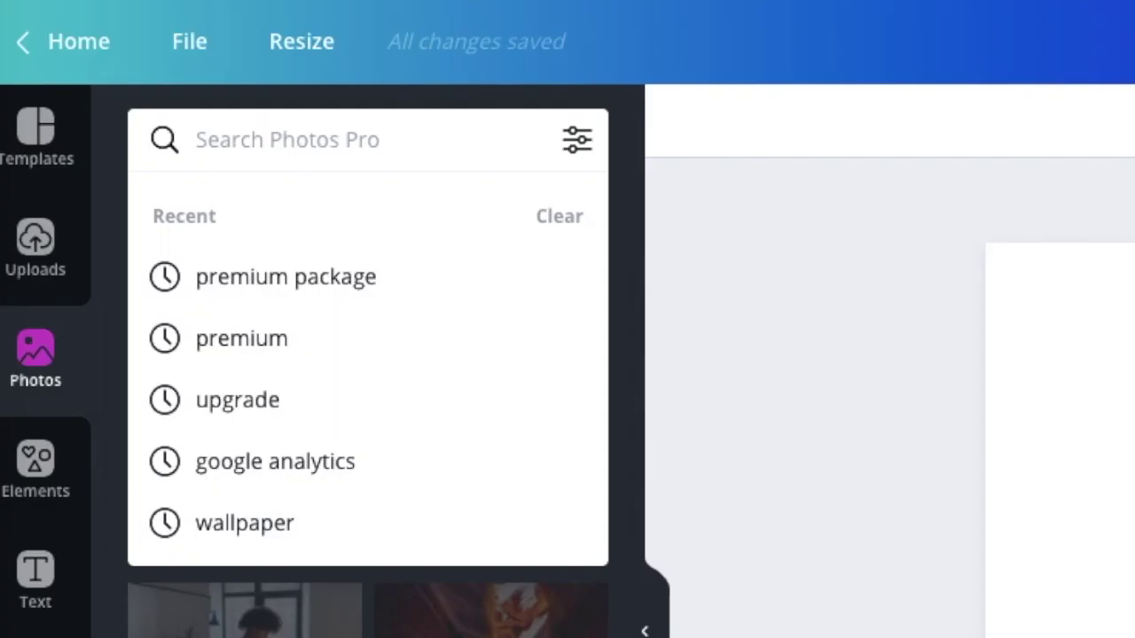
type("yoga cl")
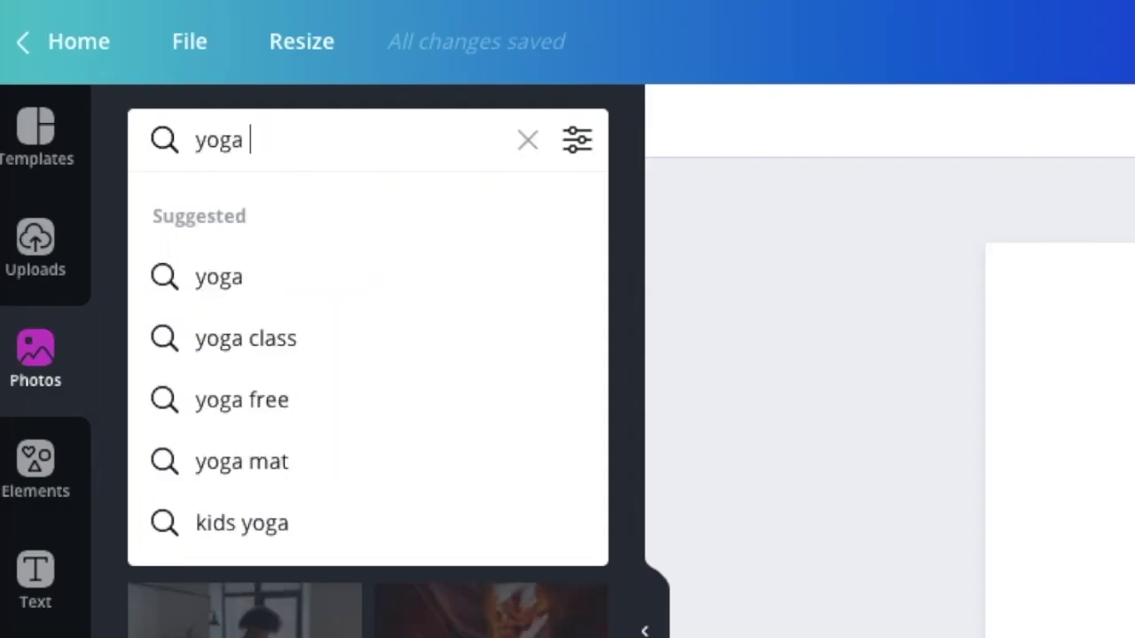
type("othing")
key("Return")
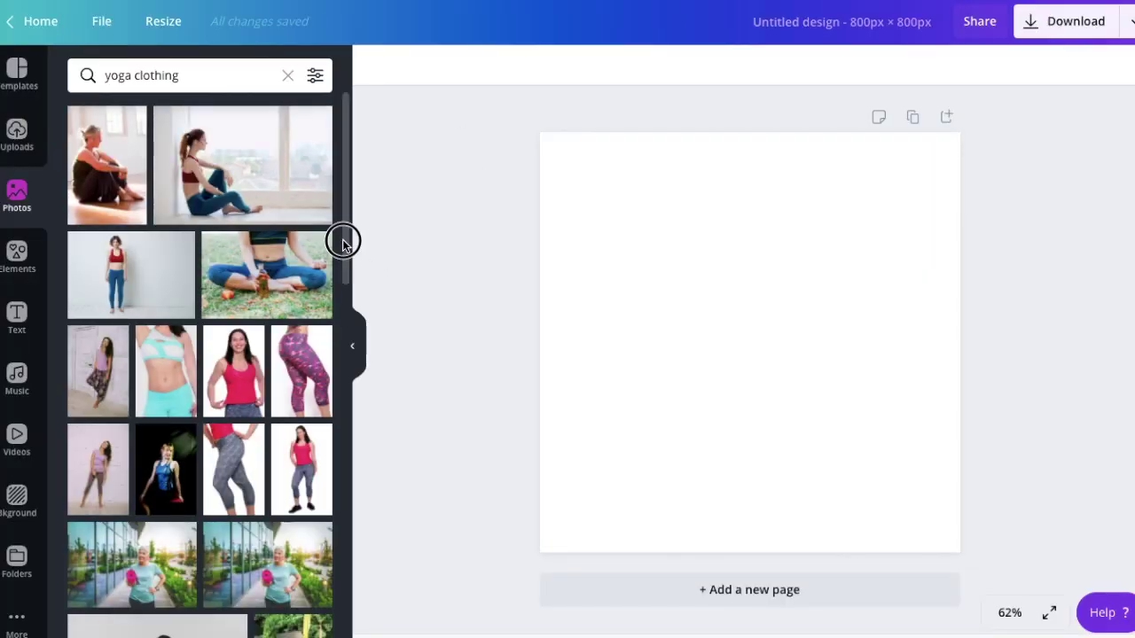
left_click_drag(343, 242, 262, 634)
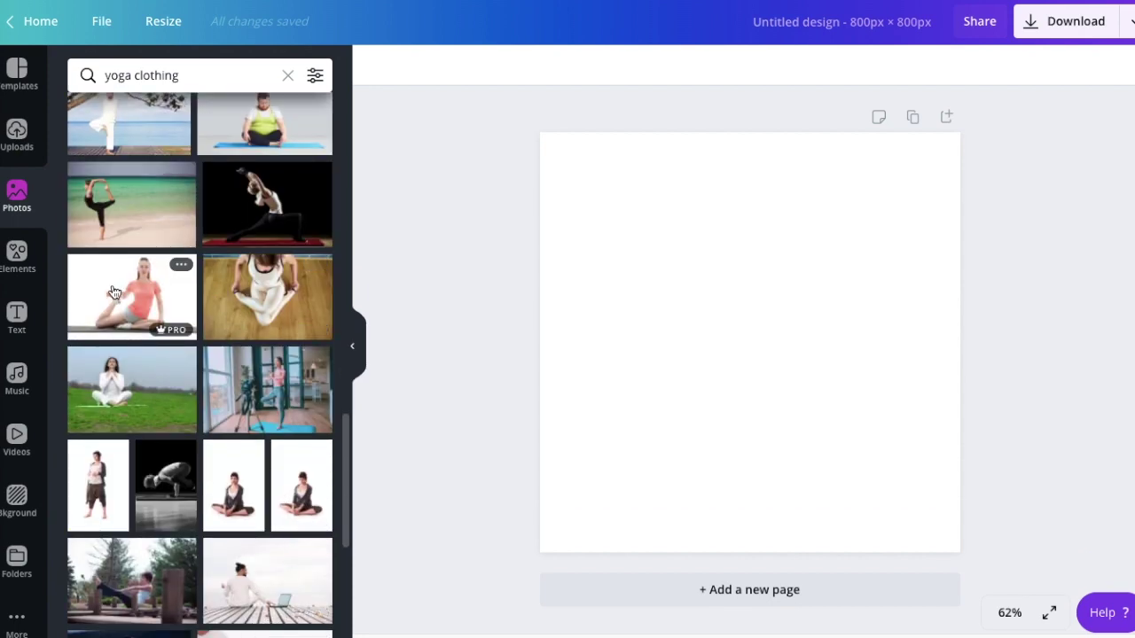
Place the salmon-shirt yoga photo to fill the square page, then bring up Download options
left_click(114, 292)
left_click_drag(786, 322, 715, 228)
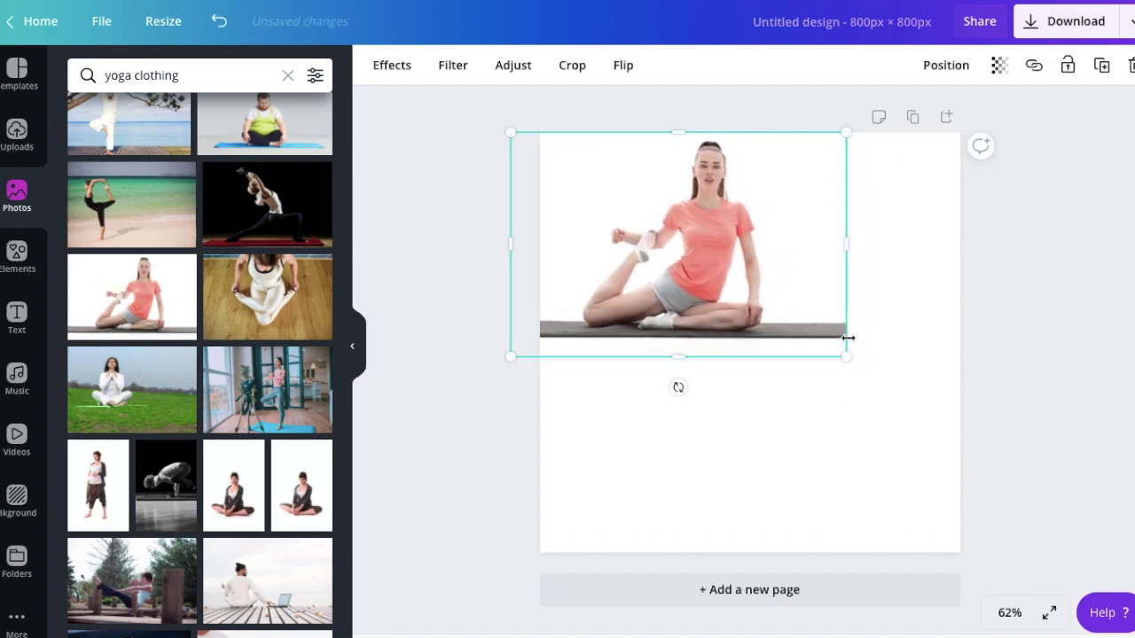
left_click_drag(839, 353, 1068, 590)
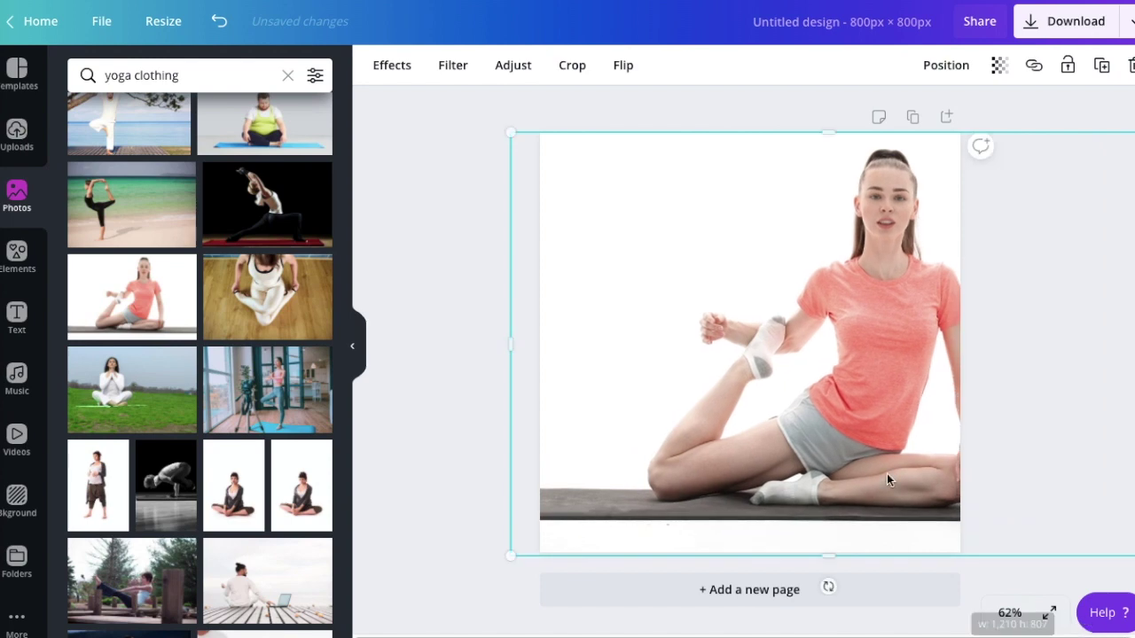
left_click_drag(804, 448, 767, 449)
left_click(1002, 115)
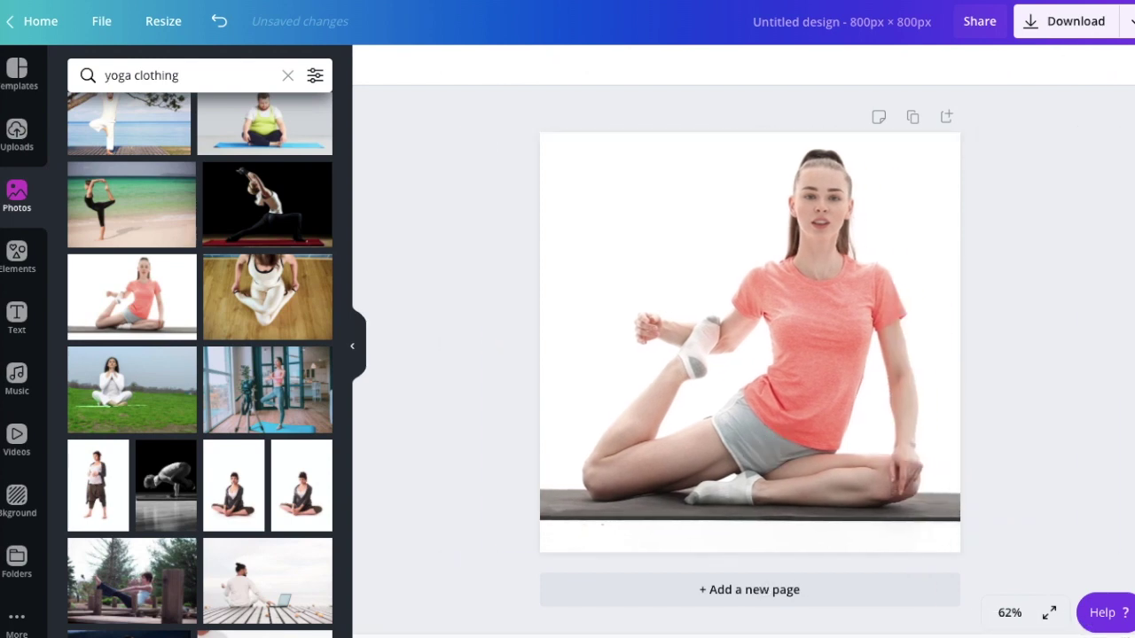
left_click(1063, 27)
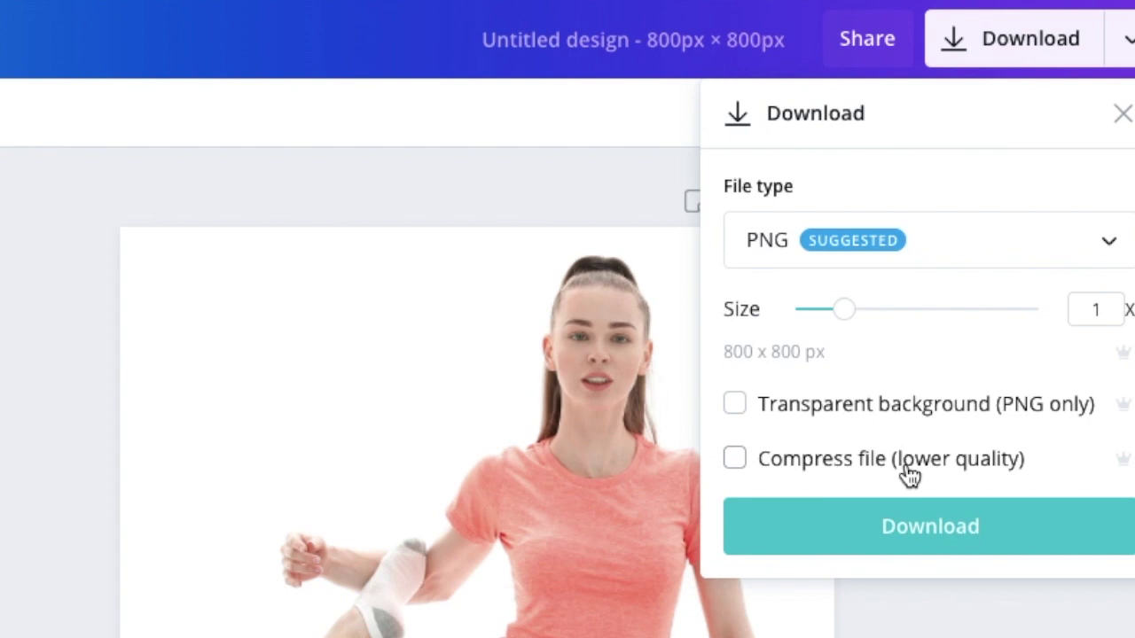
Download the 800 × 800 design as a compressed PNG
left_click(910, 476)
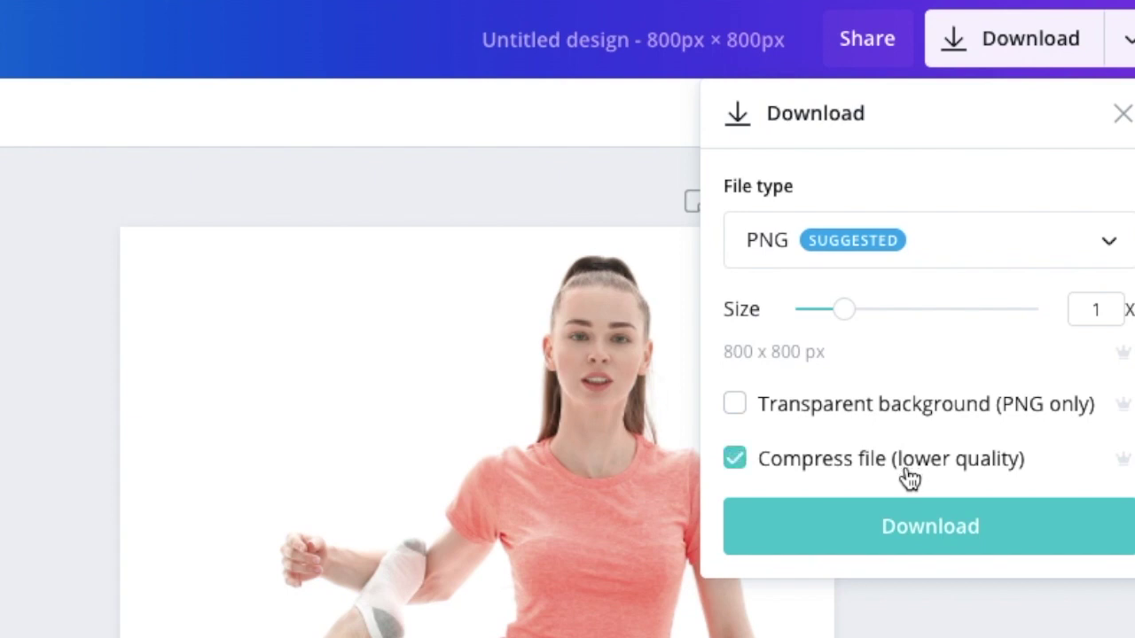
left_click(910, 536)
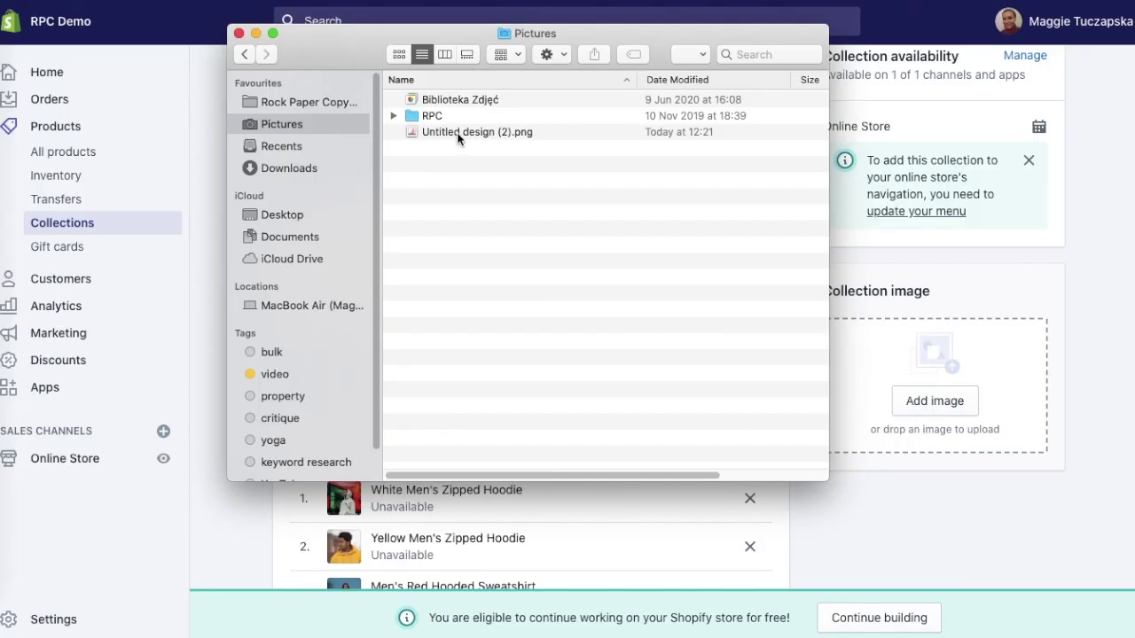
Drag 'Untitled design (2).png' from Pictures onto Shopify's Collection image drop zone
left_click_drag(459, 134, 962, 388)
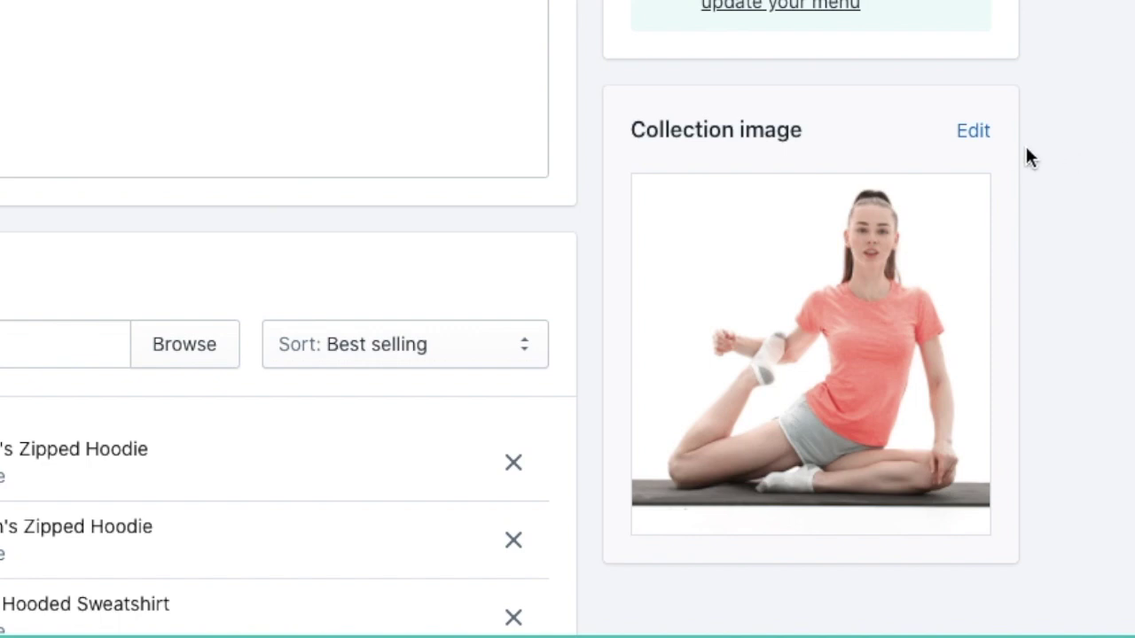
Set the image alt text to 'Woman exercising yoga wearing shorts and t-shirt' and save the collection
left_click(975, 133)
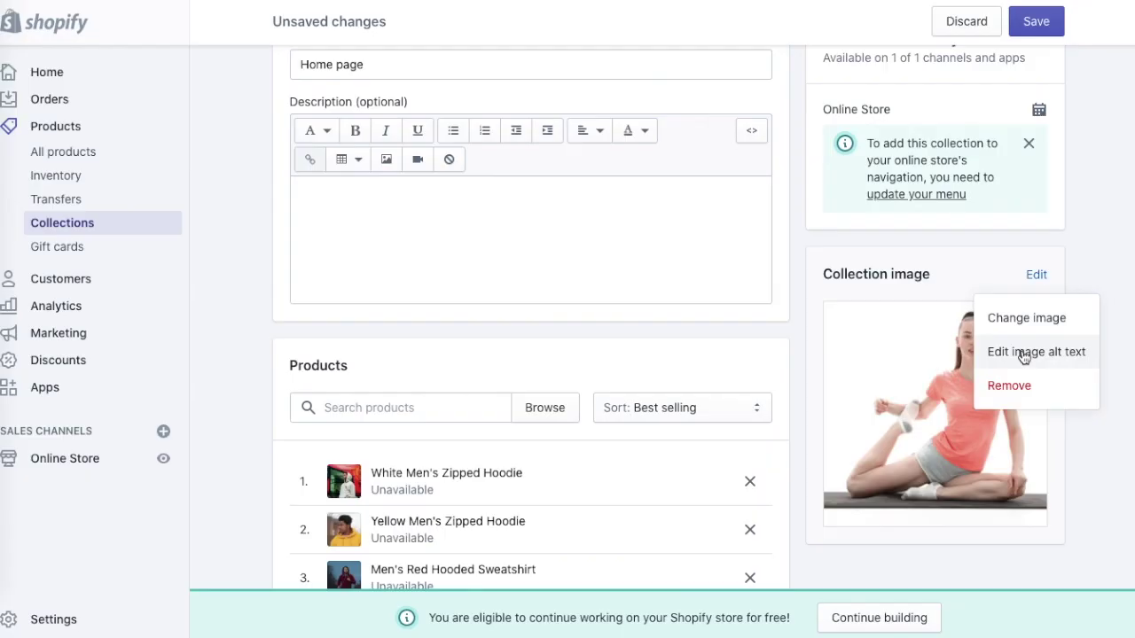
left_click(1024, 353)
left_click(674, 206)
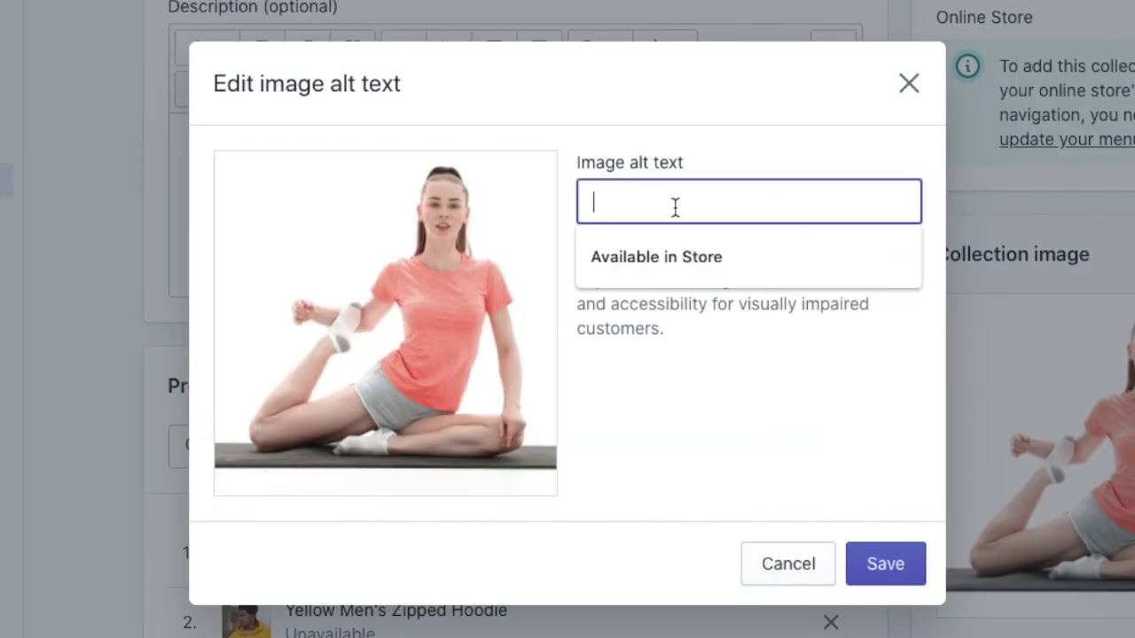
type("Woman")
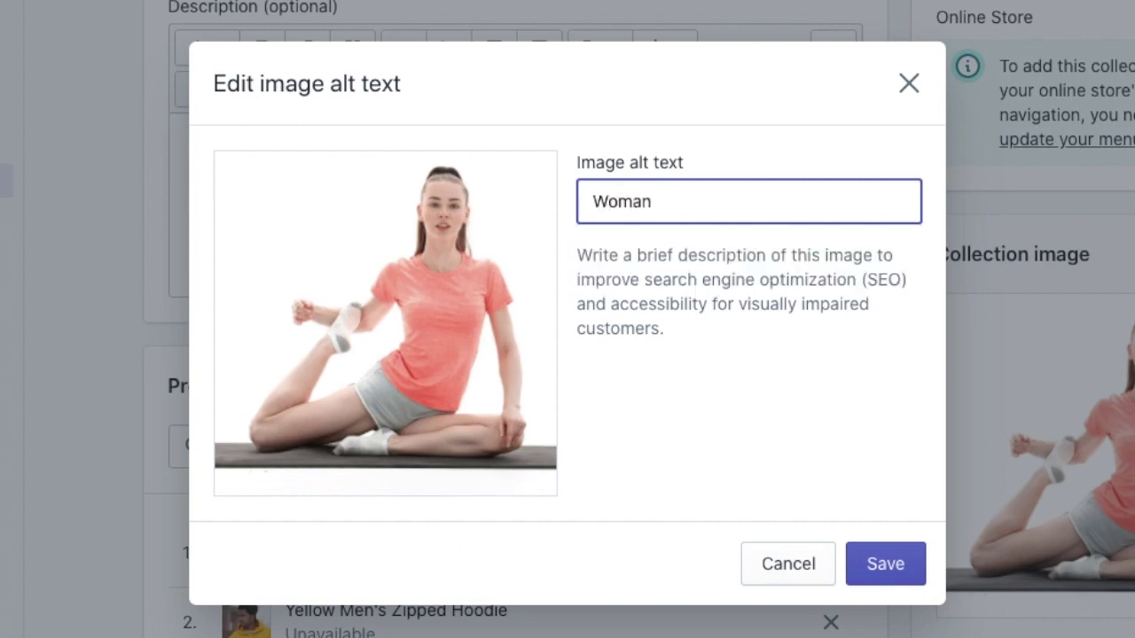
type(" exercising yog")
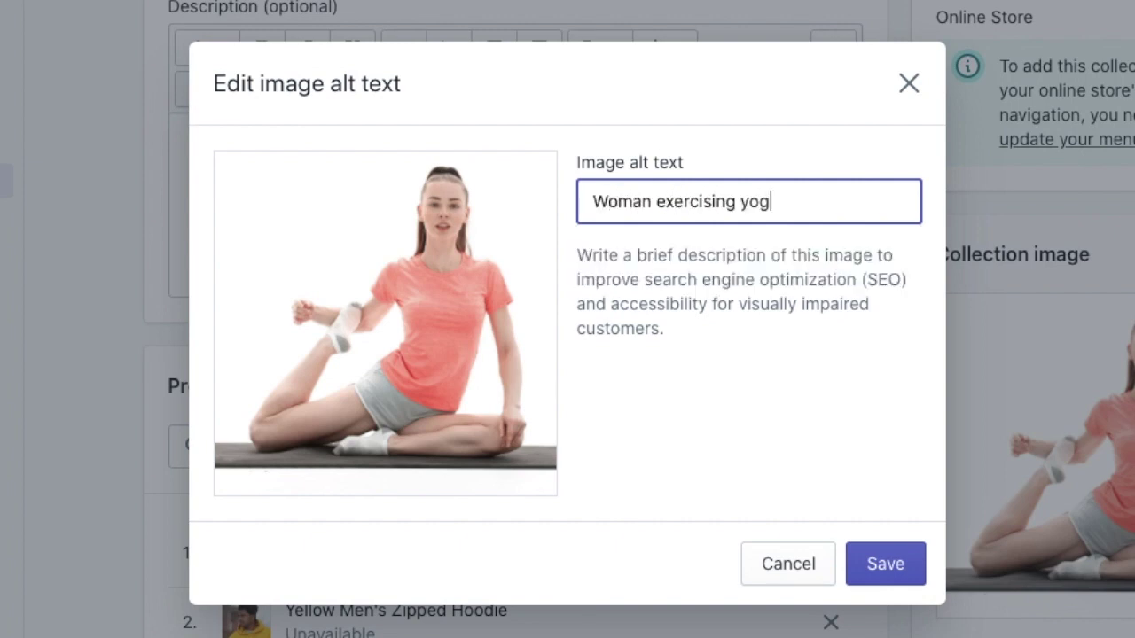
type("a weari")
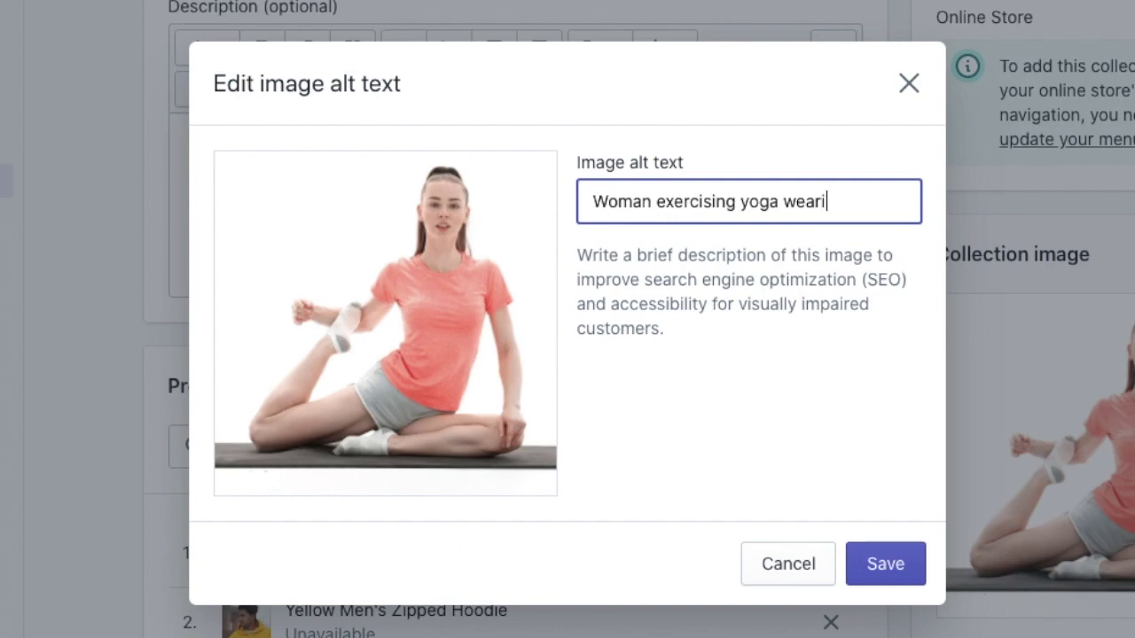
type("ng shorts and t-shirt")
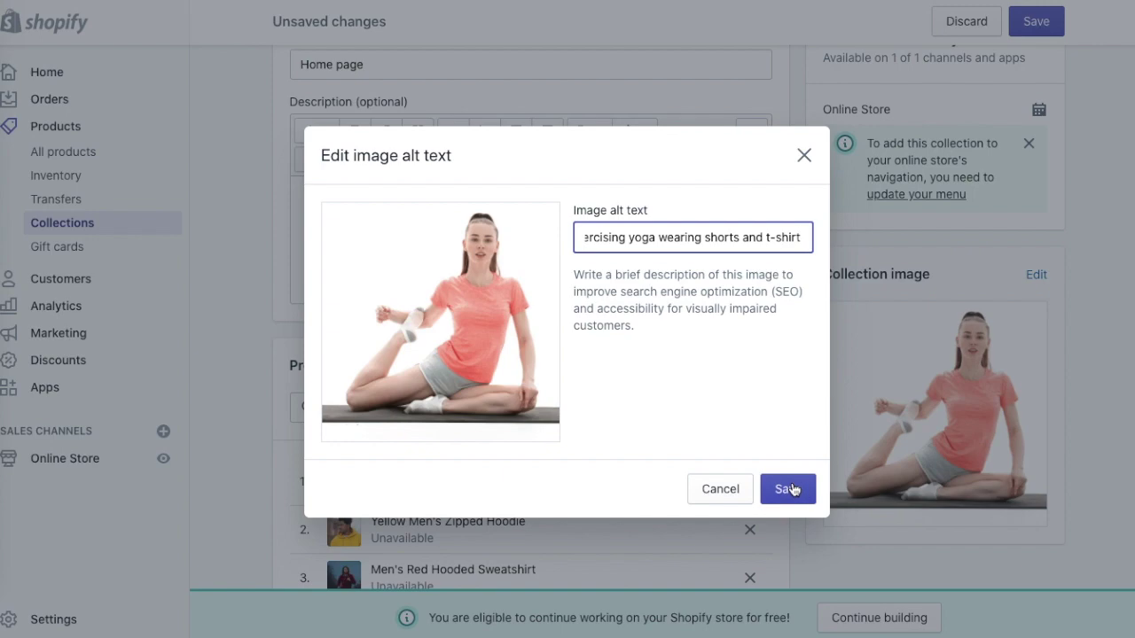
left_click(889, 566)
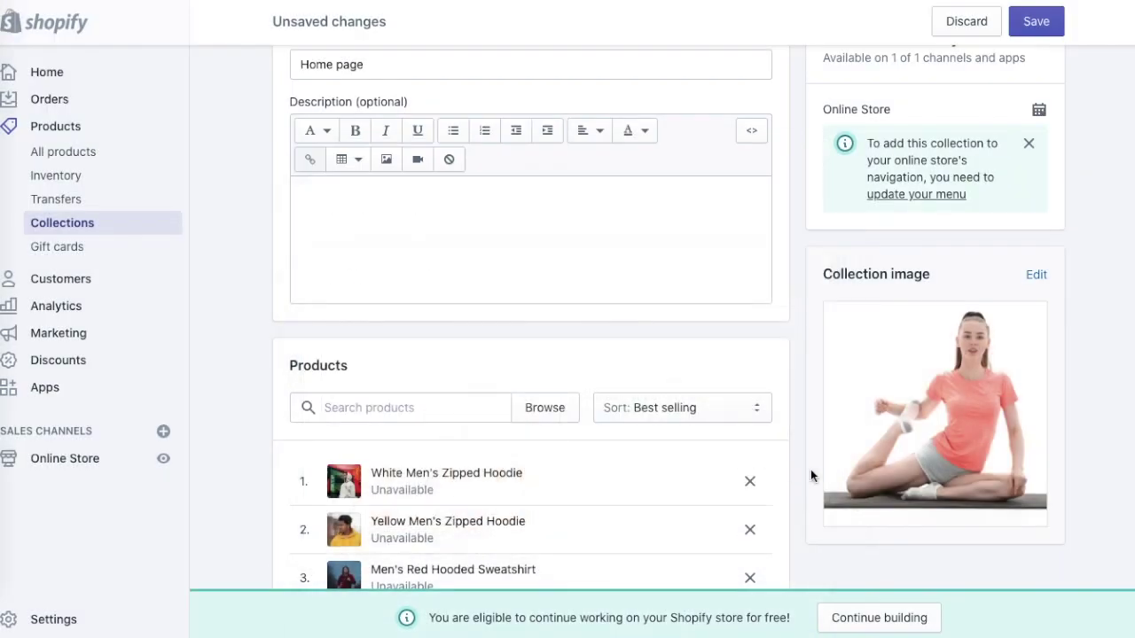
left_click(1049, 26)
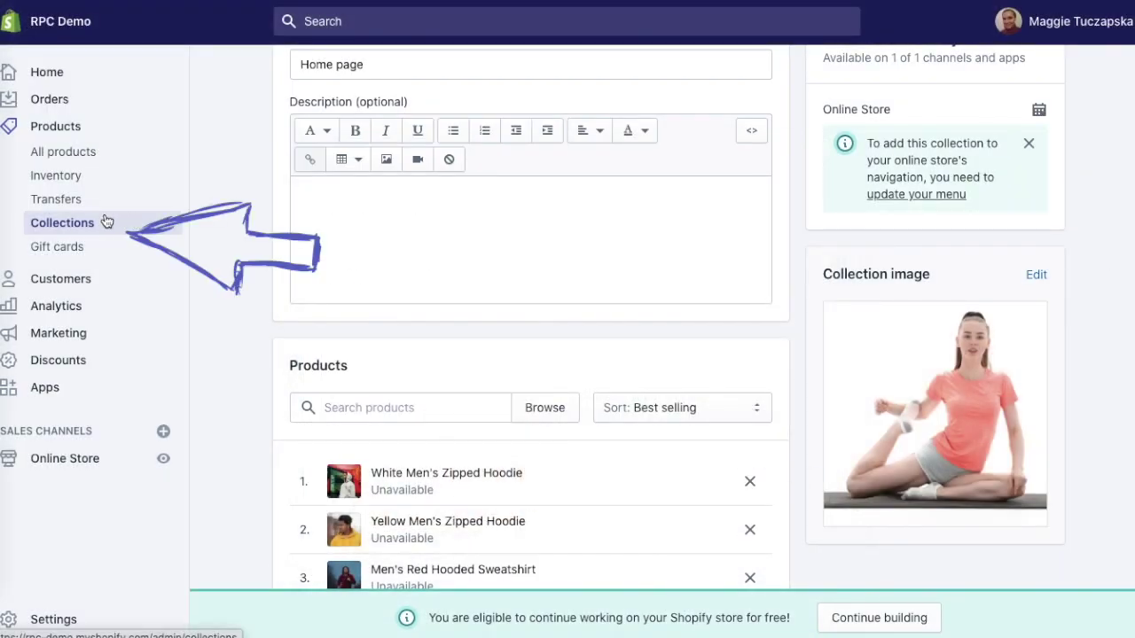
Return to the Collections list under Products in the sidebar
left_click(62, 226)
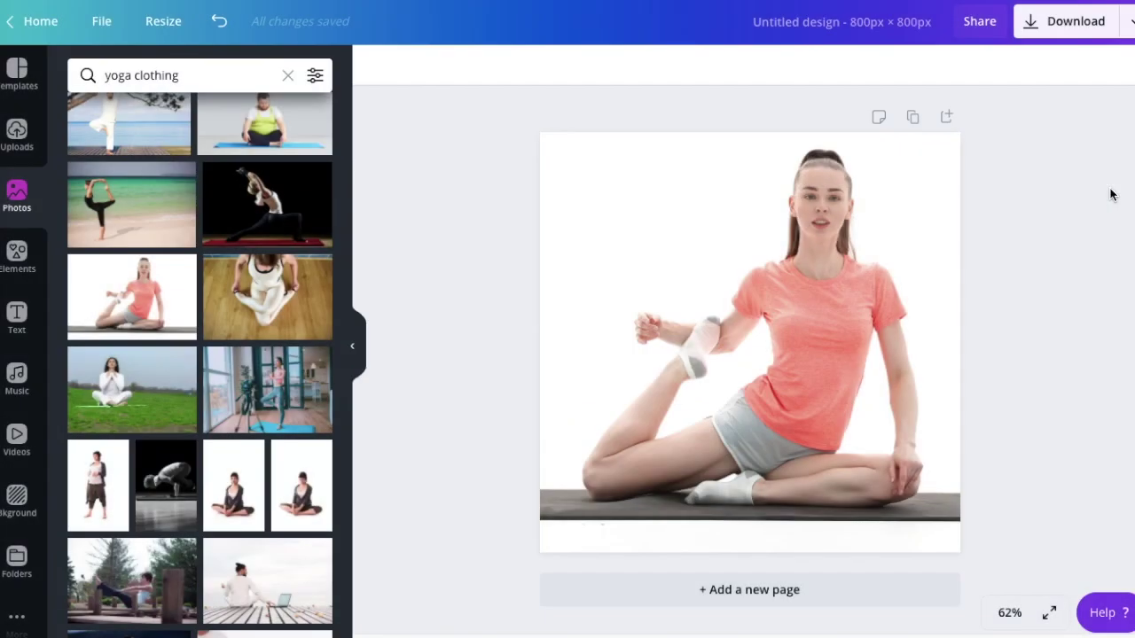
Swap the orange-shirt photo for the cross-legged seated-woman photo, resized to cover the 800 × 800 page
left_click(849, 244)
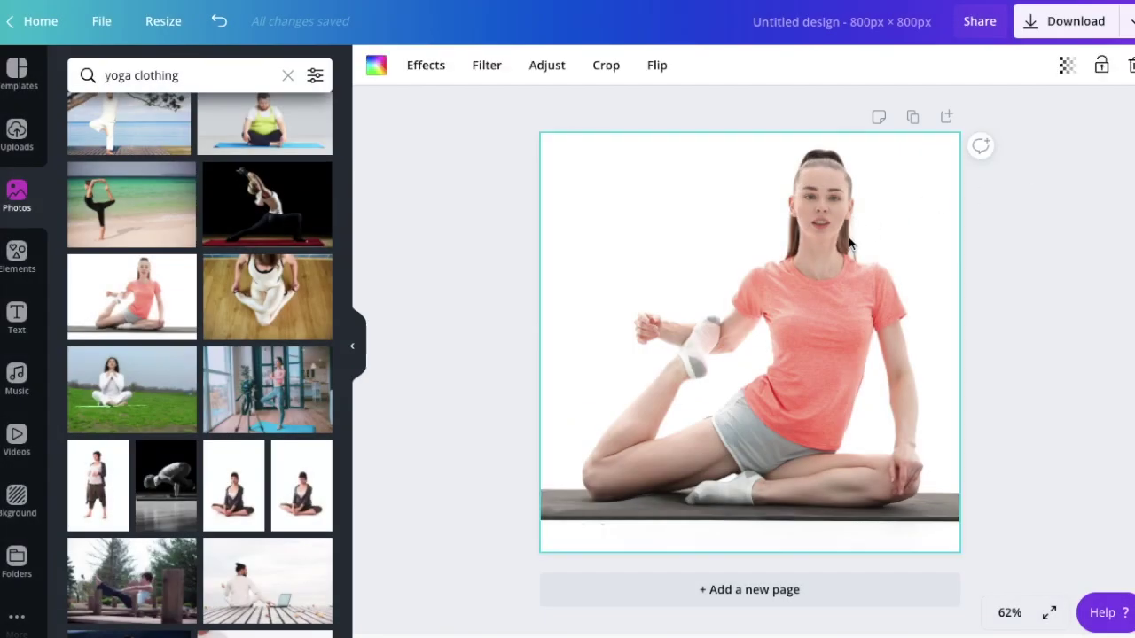
key("Delete")
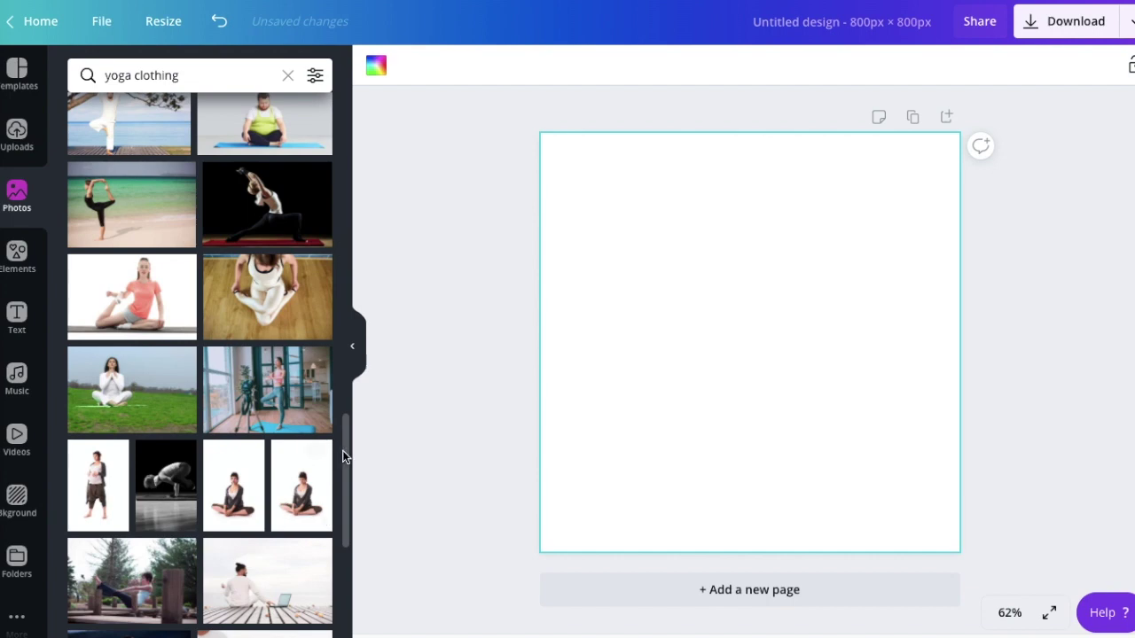
left_click_drag(343, 454, 327, 573)
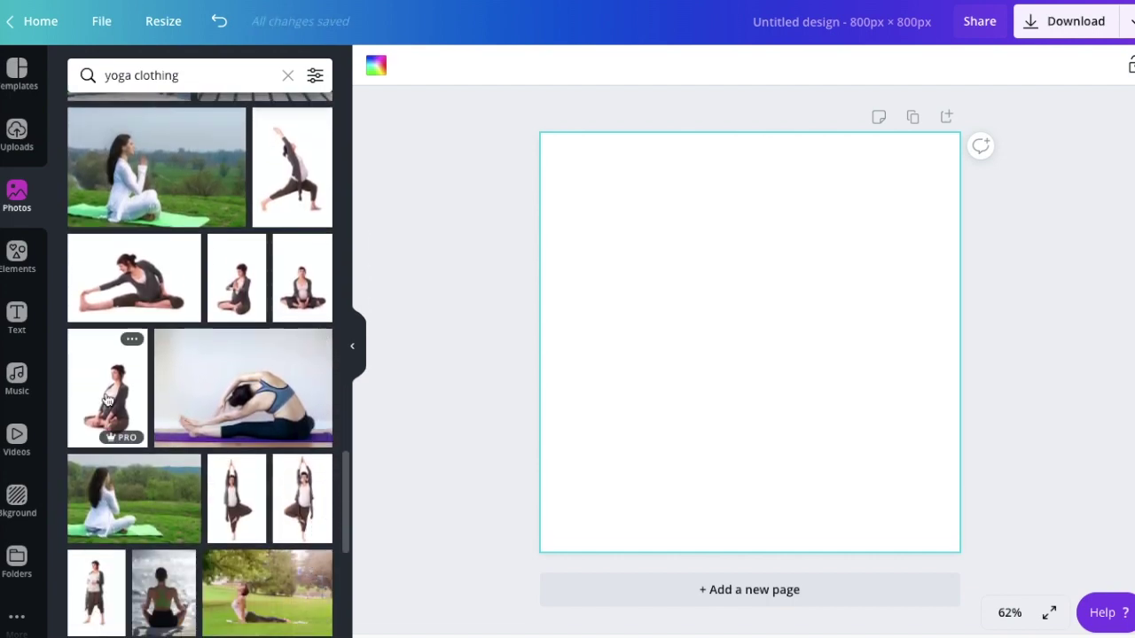
left_click(106, 401)
left_click_drag(721, 319, 810, 377)
left_click_drag(740, 222, 343, 71)
left_click_drag(841, 210, 840, 245)
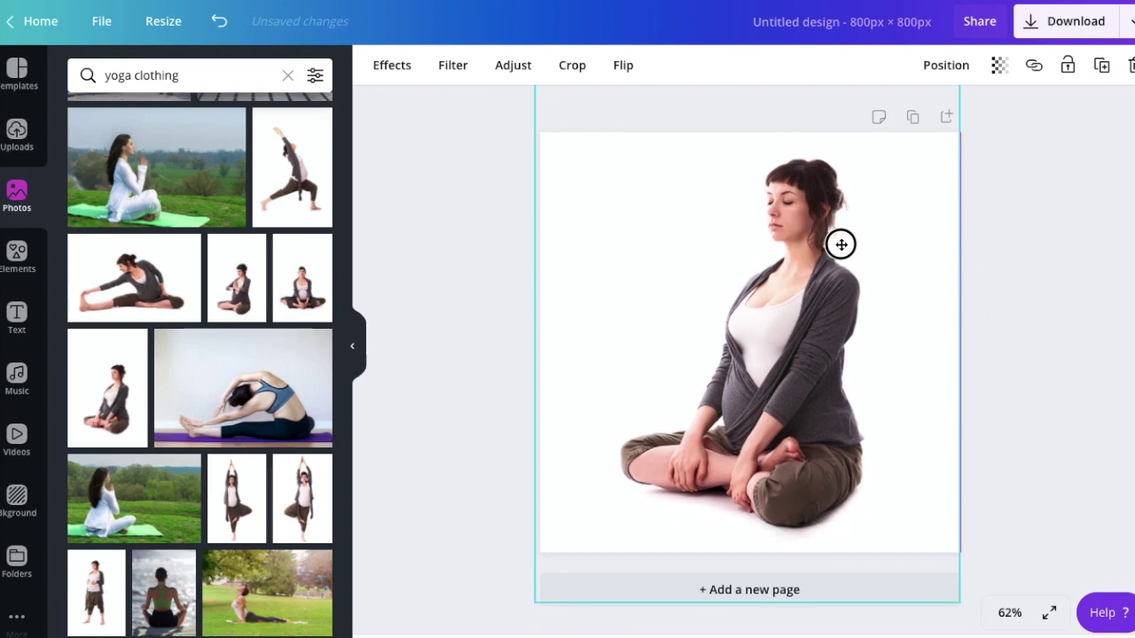
left_click(1020, 177)
Save the seated-woman design as a compressed PNG, 'Untitled design….png', and dismiss the saved notice
left_click(1057, 20)
left_click(899, 266)
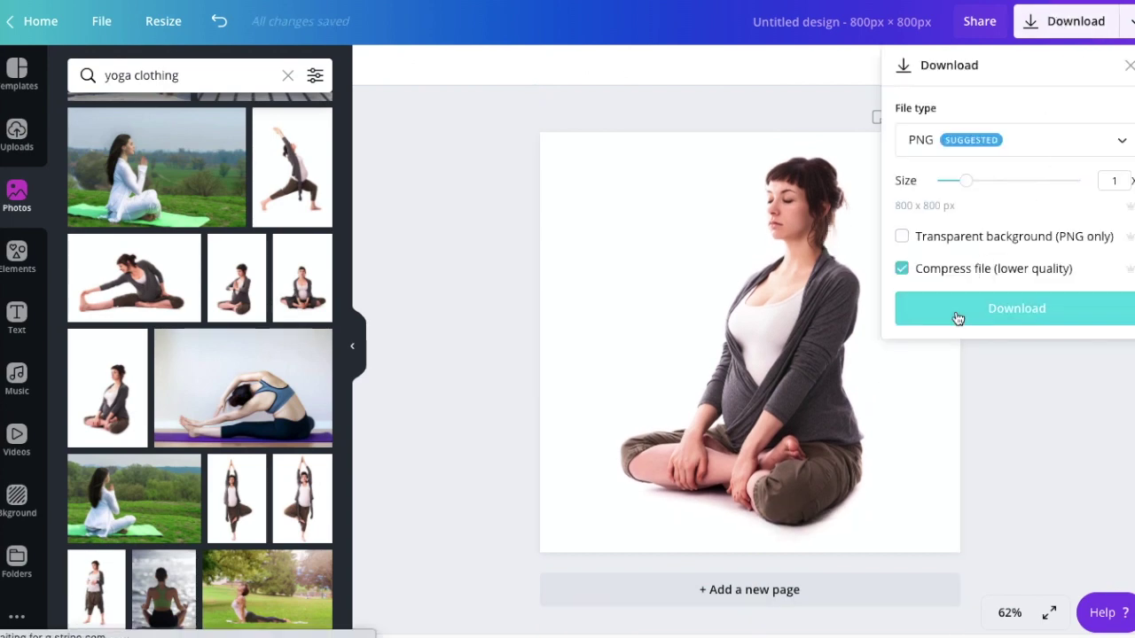
left_click(958, 314)
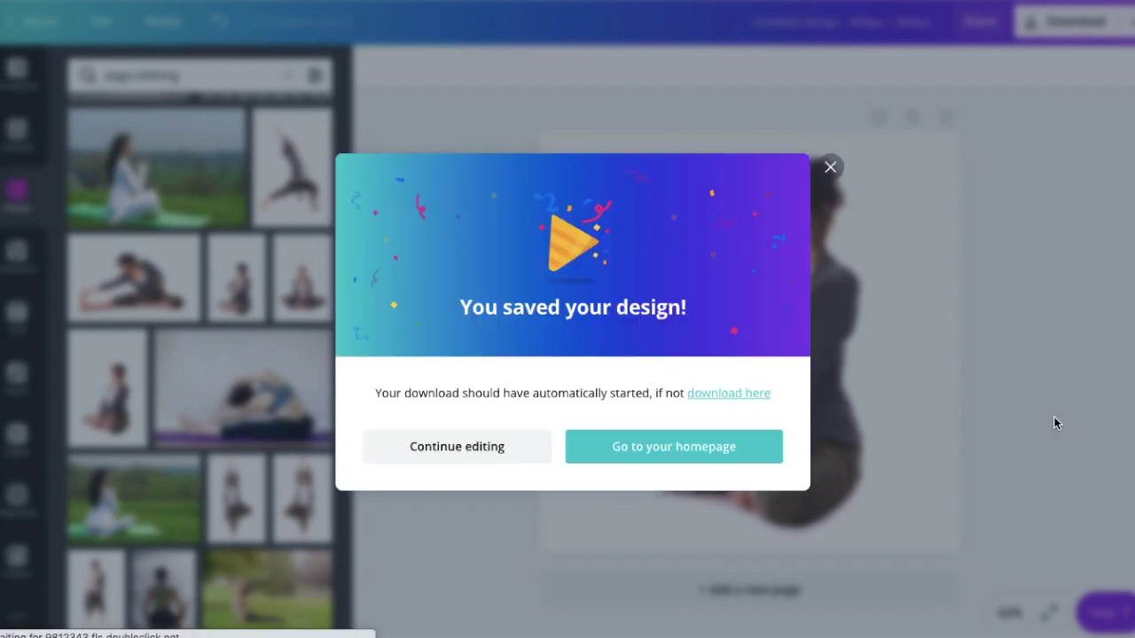
left_click(1055, 423)
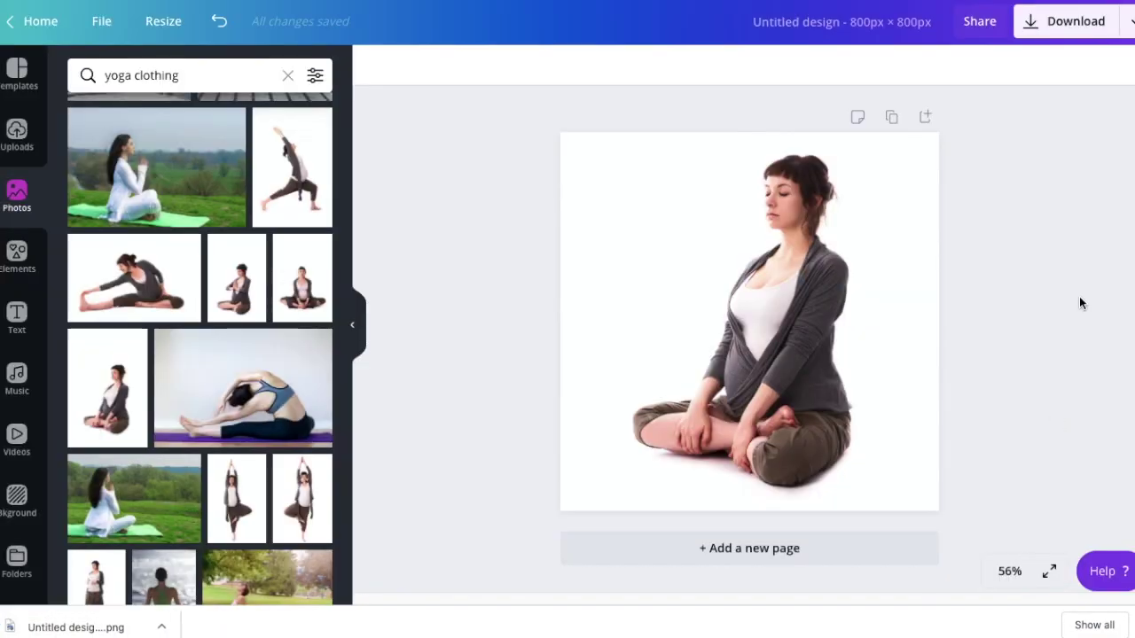